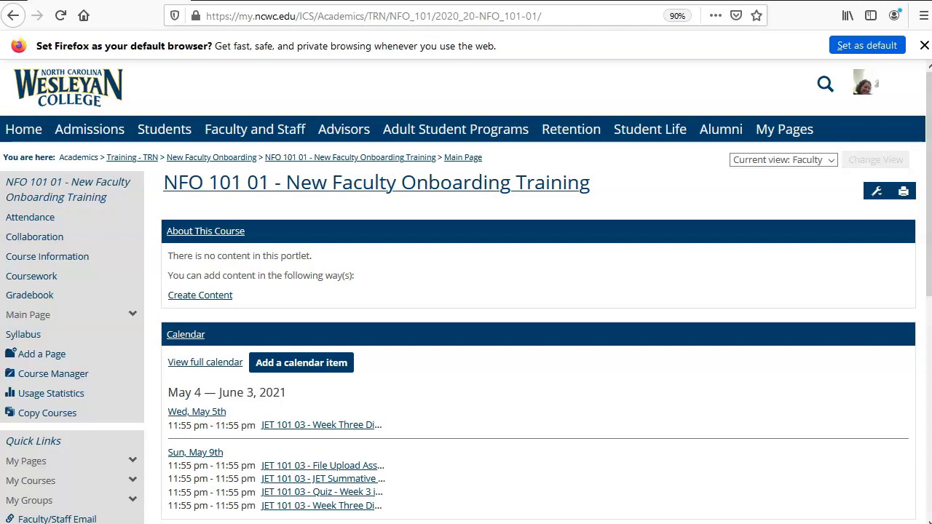
Dismiss the default-browser notice and start adding an assignment in the course's Coursework page
left_click(923, 45)
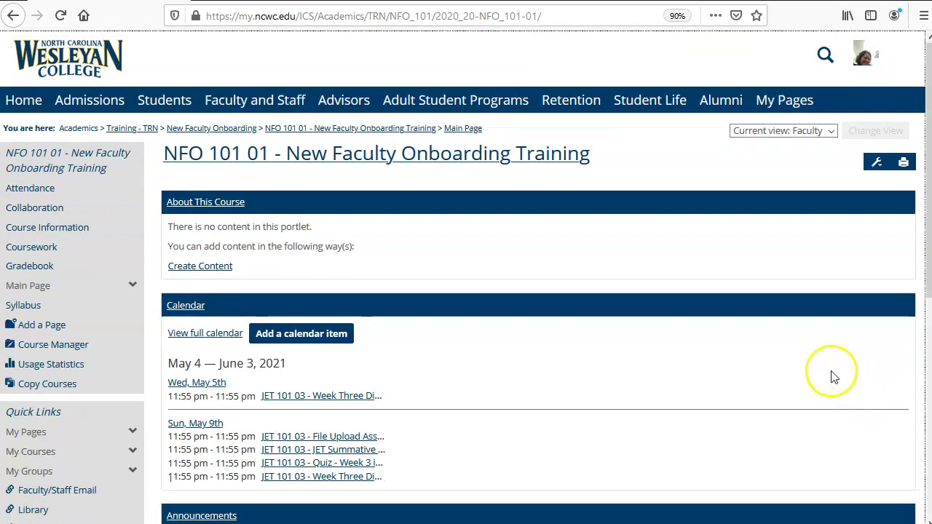
left_click(47, 249)
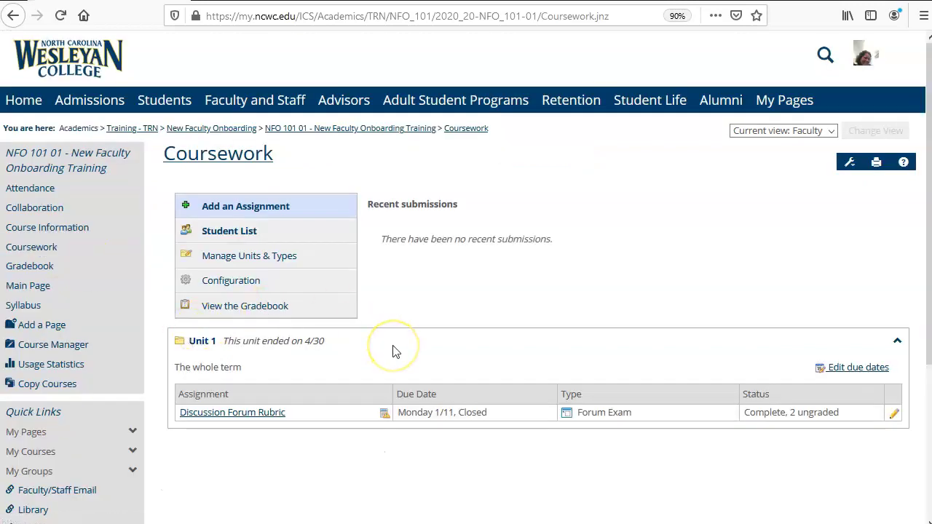
left_click(237, 207)
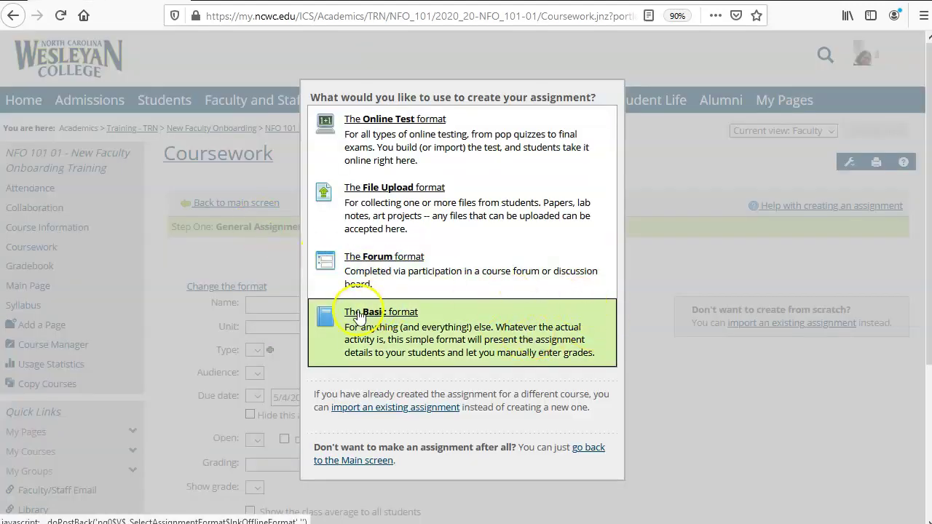
Set up a Basic-format assignment named TII Assignment, due 5/4/2021 at 9:30 AM, open immediately and graded out of 100 points
left_click(377, 334)
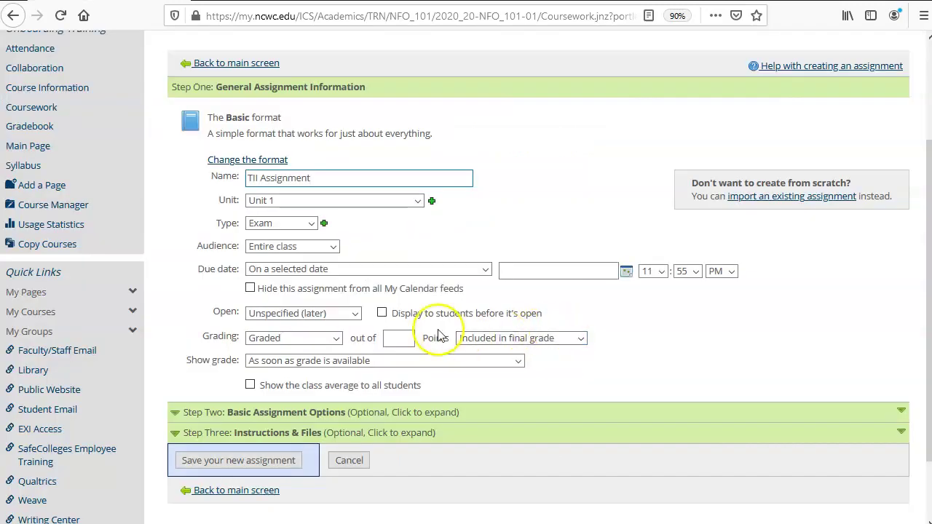
left_click(625, 271)
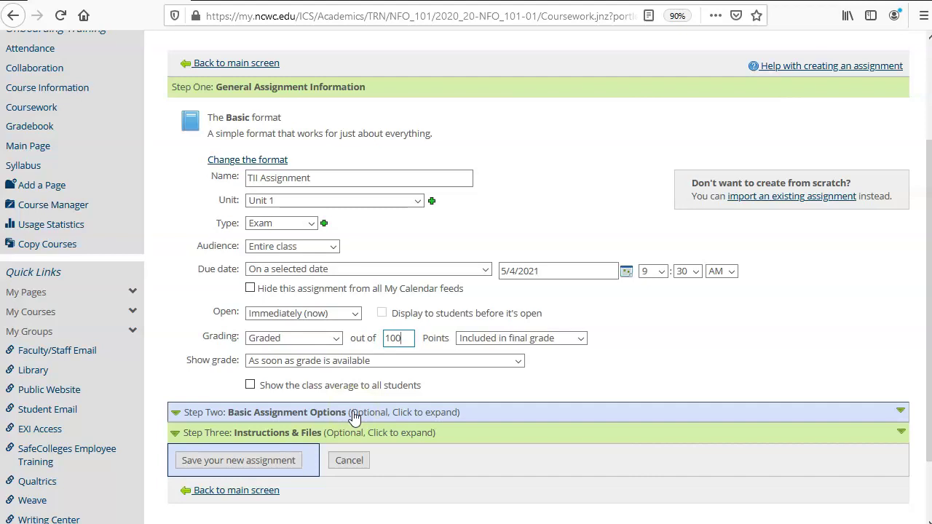
Choose TurnItIn as the assignment's learning tool in the Basic Assignment Options and save the new assignment
left_click(317, 415)
scroll(267, 264, "down", 3)
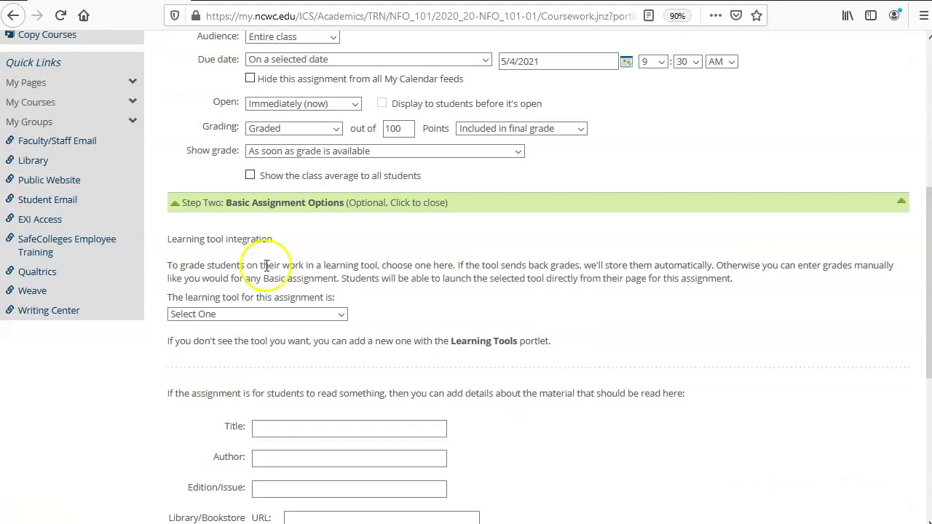
left_click(341, 314)
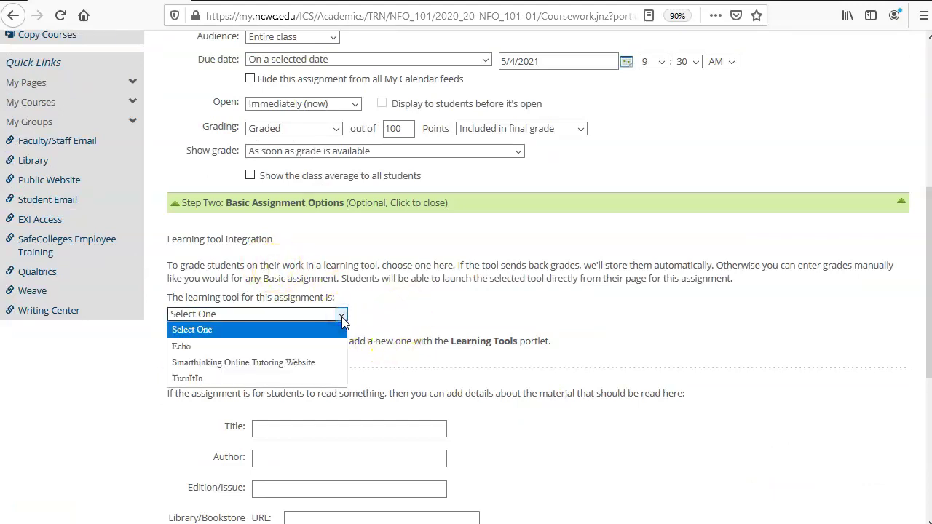
left_click(191, 378)
scroll(791, 398, "down", 1)
scroll(791, 397, "down", 5)
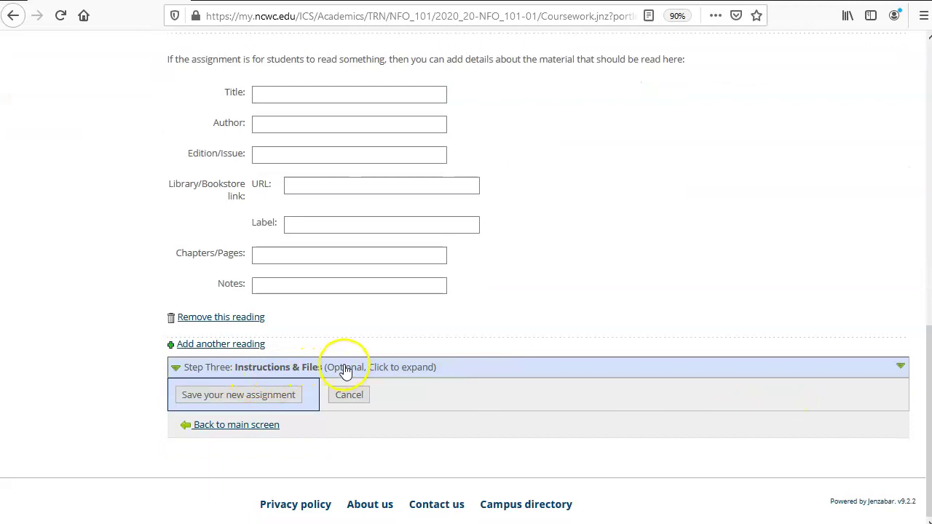
left_click(260, 395)
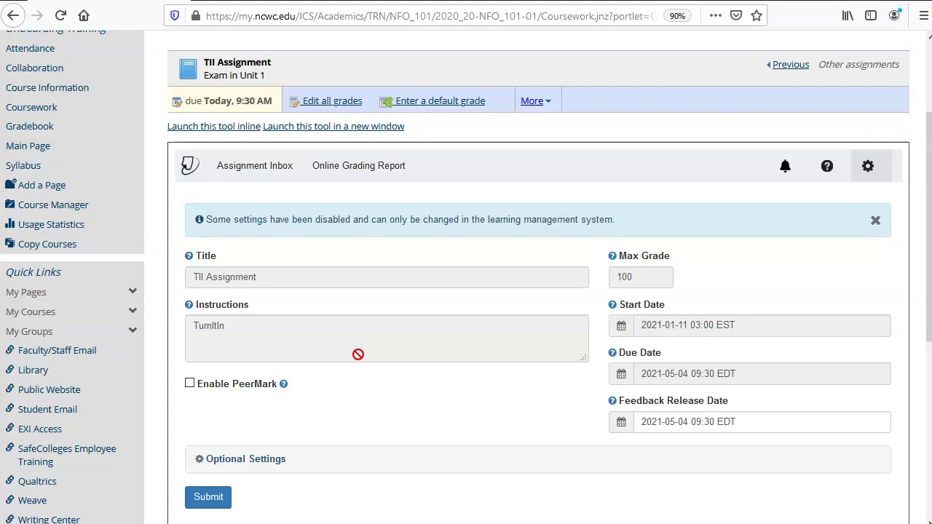
Expand the Optional Settings of the TII Assignment in the embedded Turnitin tool
left_click(367, 352)
left_click(761, 426)
left_click(283, 400)
left_click(268, 460)
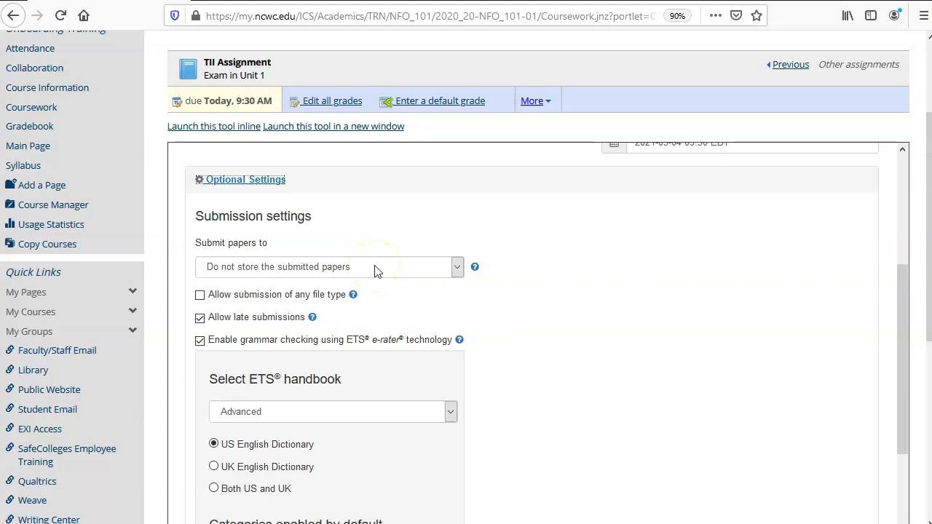
Examine the paper storage choices, file type, late submission and grammar checking options, and the available ETS handbook levels
left_click(455, 267)
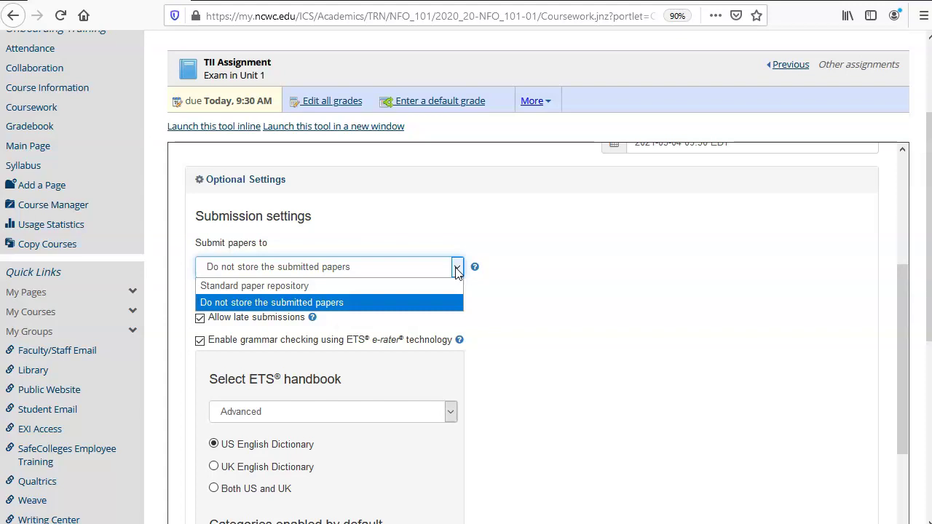
left_click(456, 270)
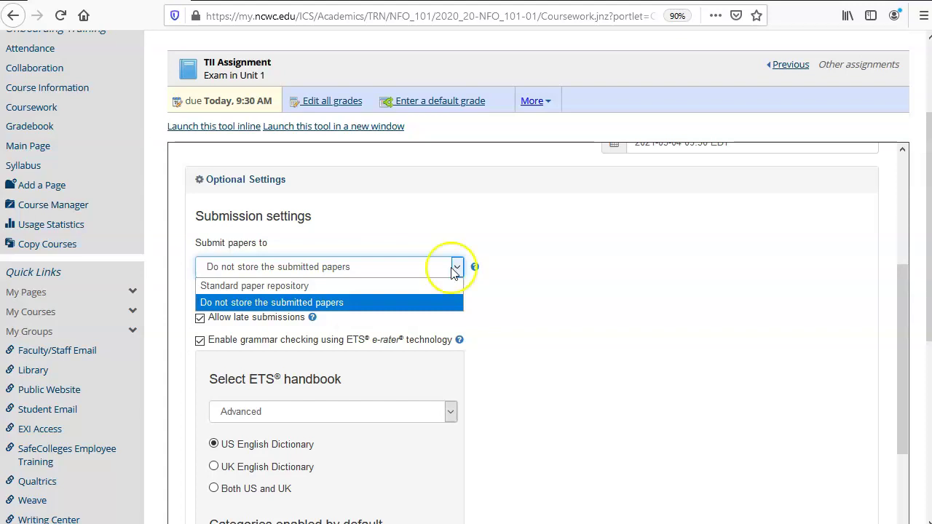
left_click(518, 284)
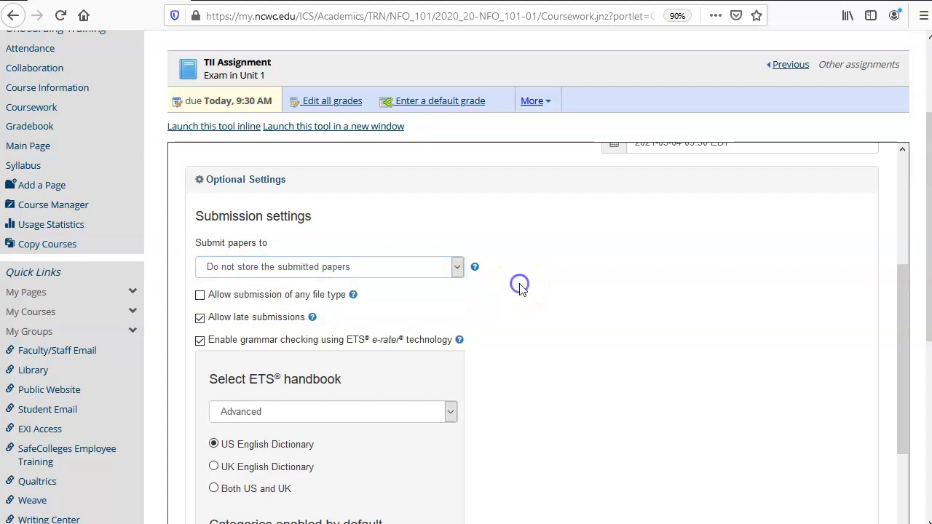
left_click(200, 300)
left_click(732, 422)
left_click(223, 323)
left_click(368, 367)
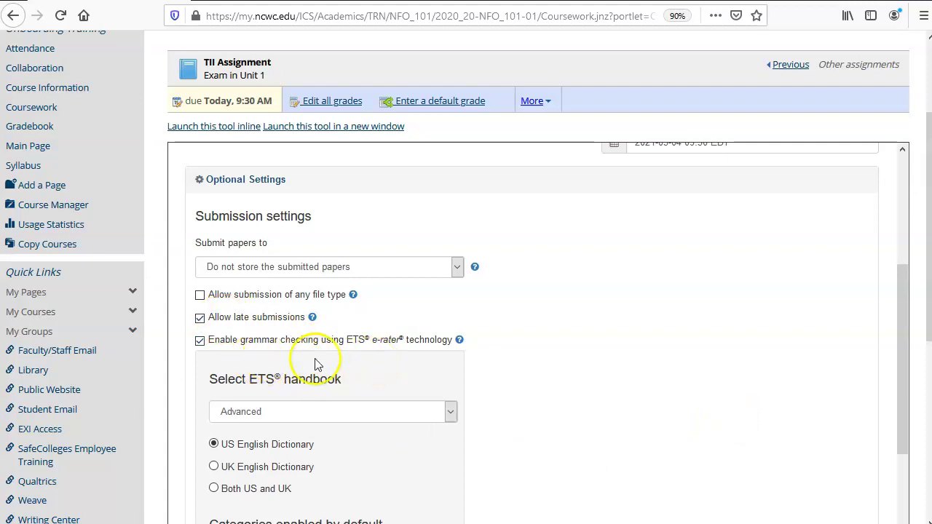
left_click(385, 358)
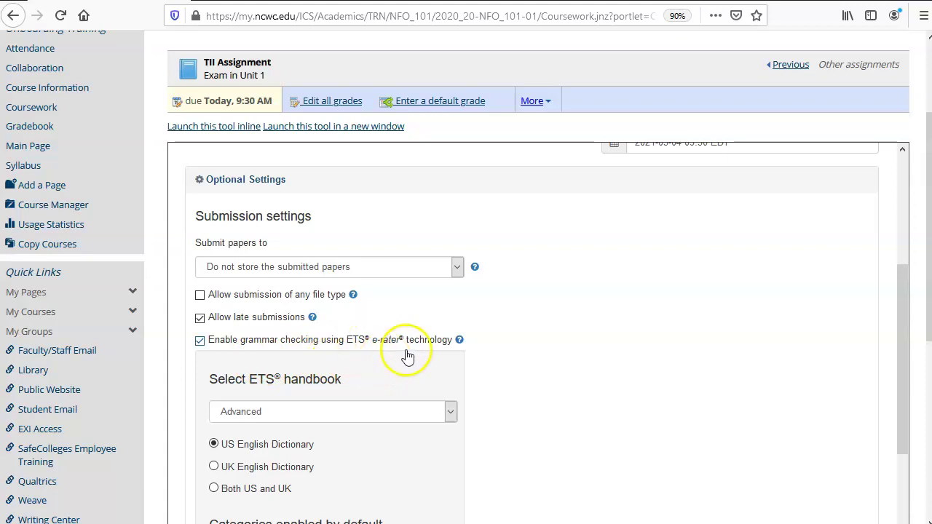
scroll(617, 370, "down", 4)
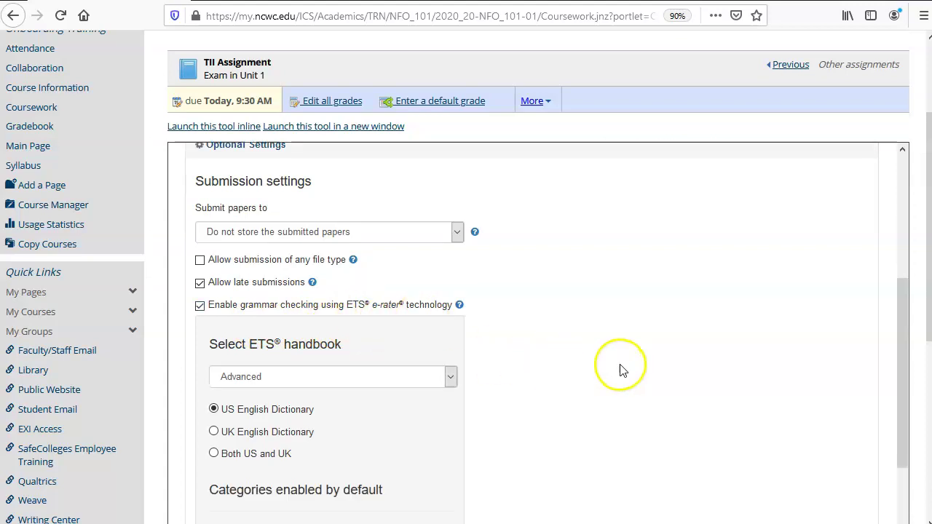
scroll(617, 370, "down", 2)
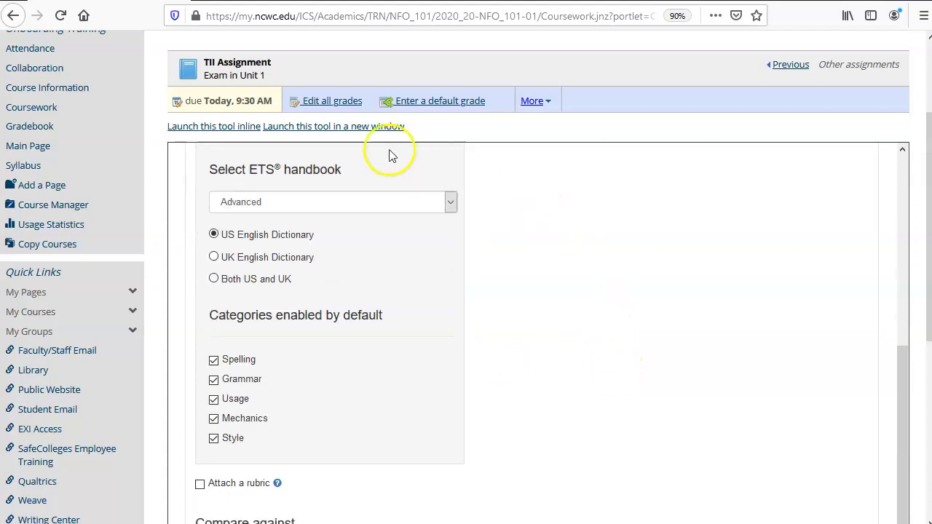
left_click(451, 204)
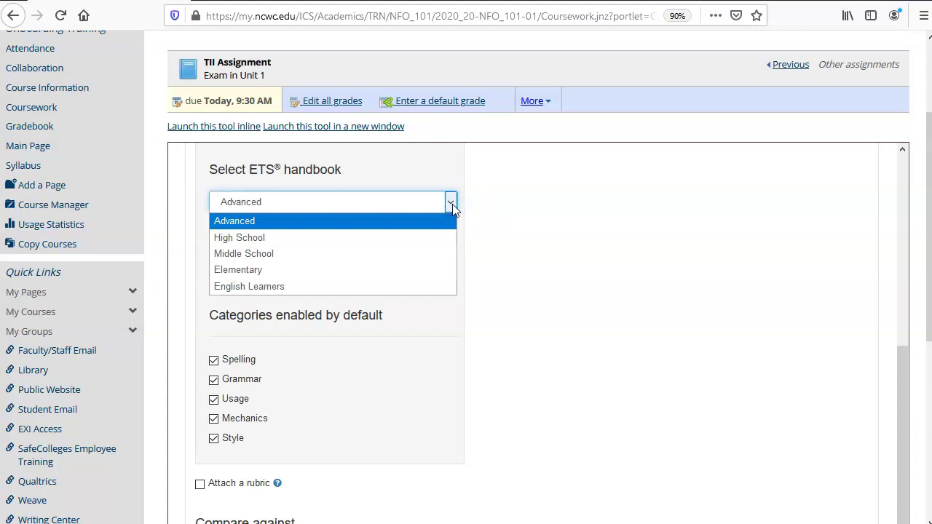
left_click(451, 205)
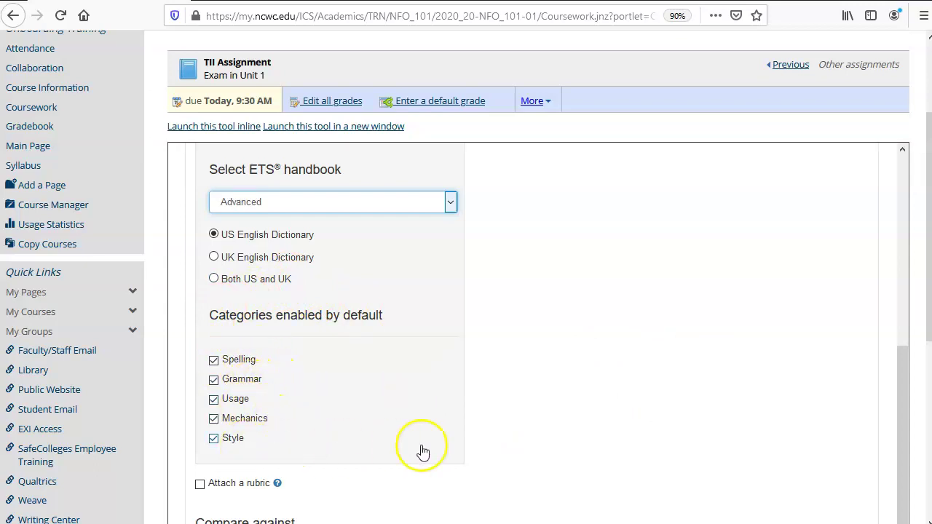
Set Similarity Reports to generate immediately, with students able to resubmit until the due date
scroll(562, 412, "down", 4)
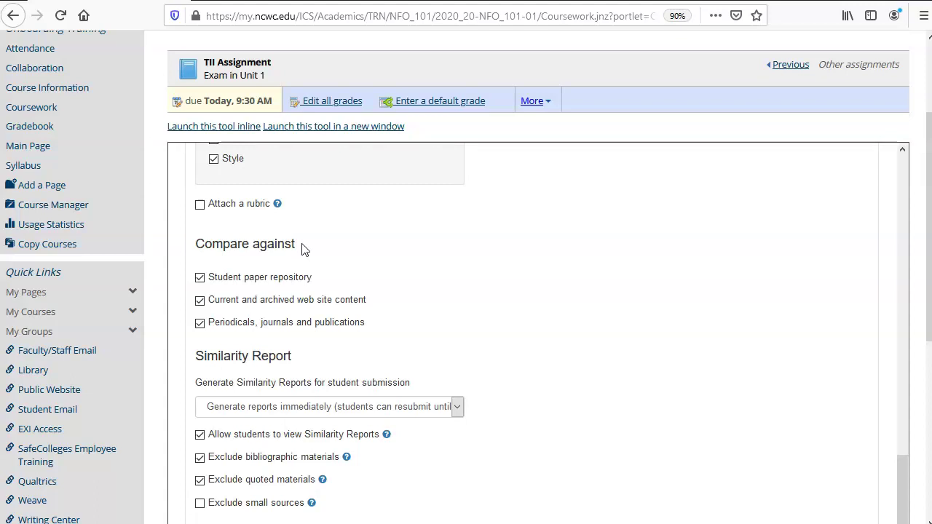
left_click(464, 348)
left_click(459, 409)
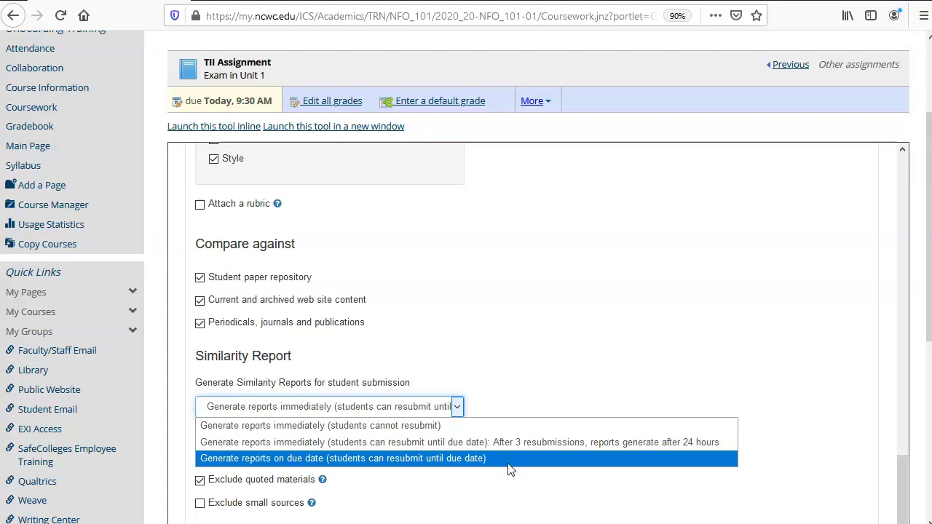
left_click_drag(510, 469, 724, 450)
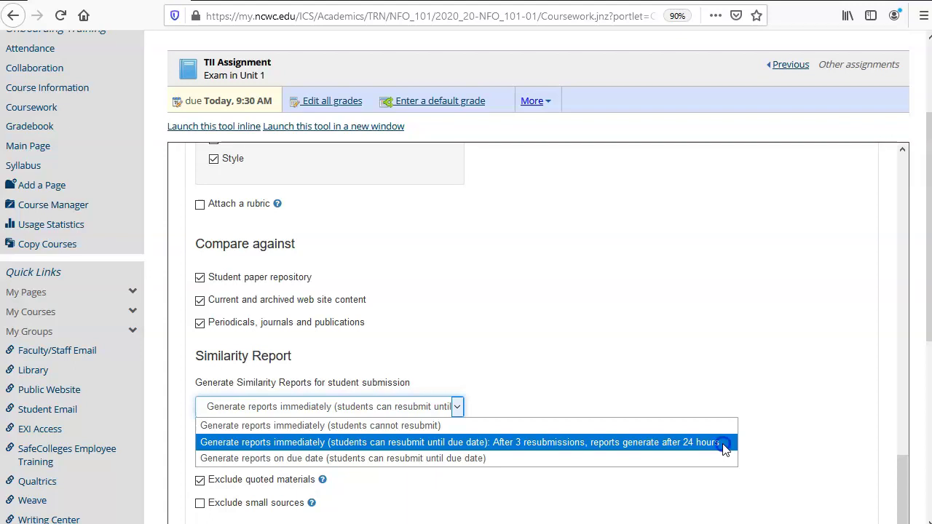
left_click(724, 449)
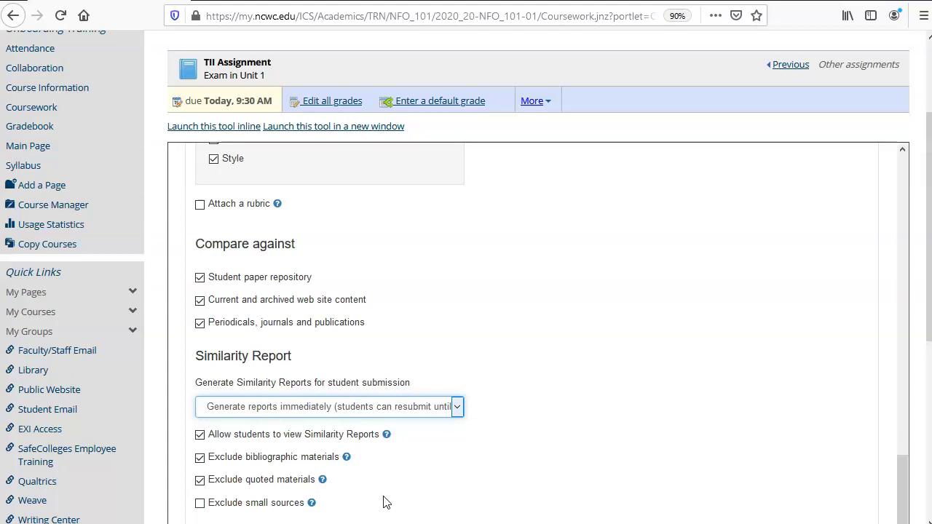
Enable saving these settings for future use and submit the Turnitin assignment settings
scroll(652, 457, "down", 3)
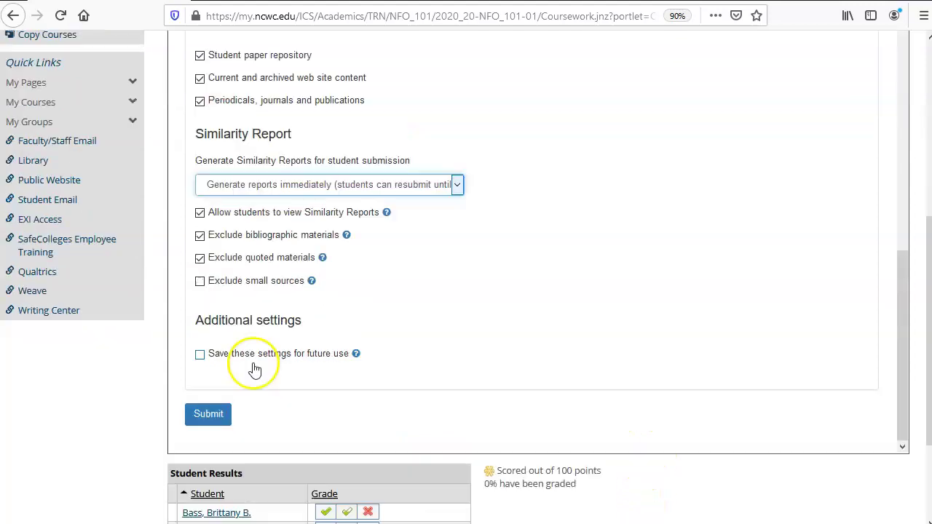
left_click(200, 355)
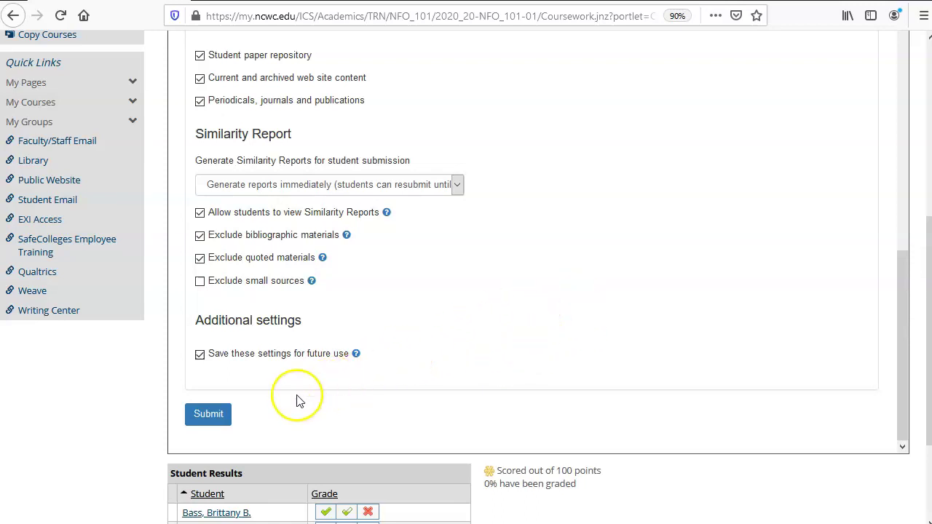
left_click(211, 419)
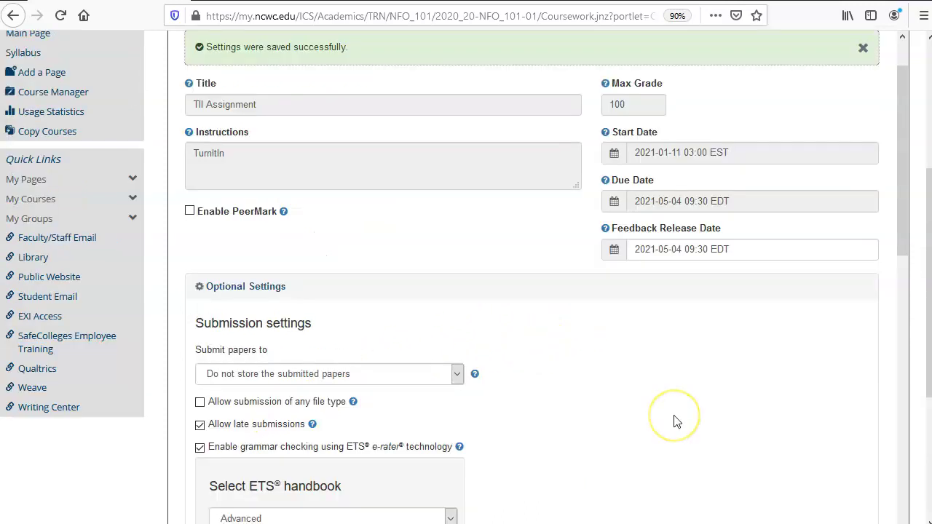